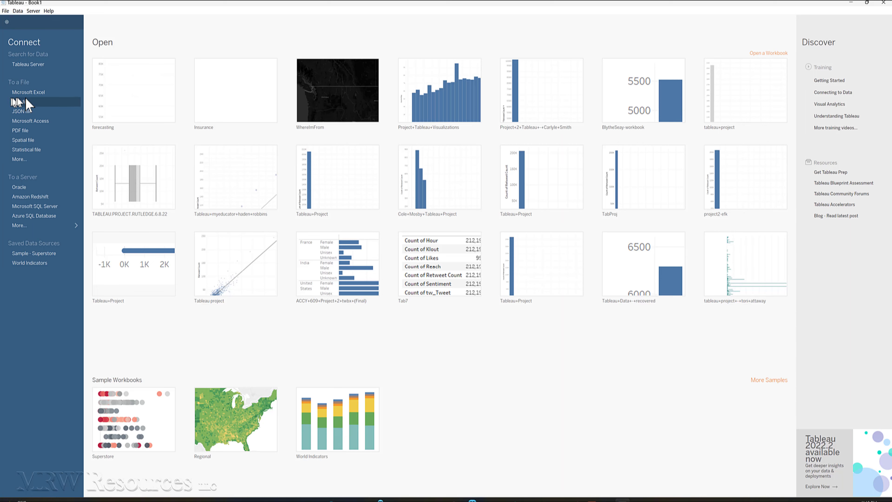
# Connect to the Excel file Global Superstore Orders 2016.xlsx and add the Orders sheet to the data source
pyautogui.click(36, 92)
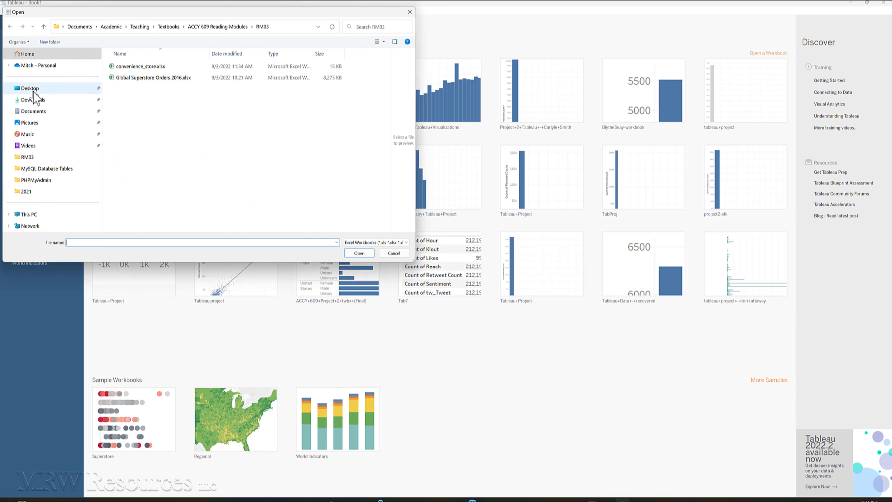
pyautogui.click(171, 80)
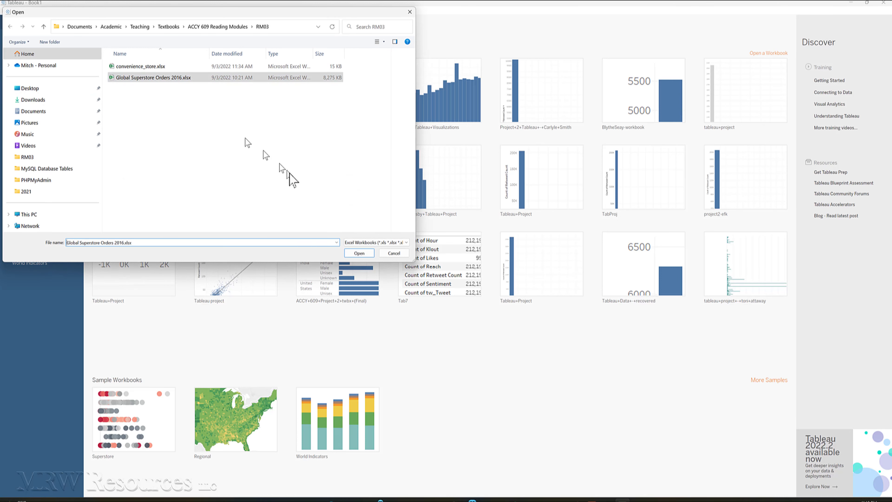
pyautogui.click(367, 255)
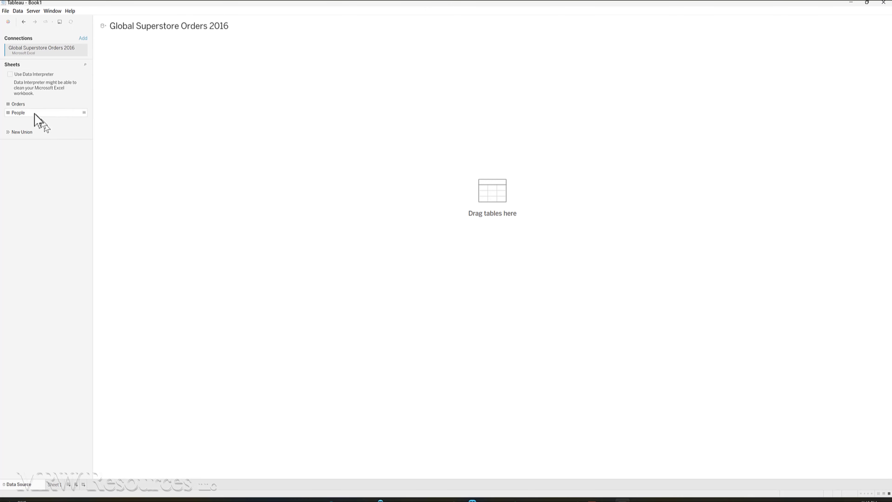
pyautogui.moveTo(20, 105); pyautogui.dragTo(416, 253)
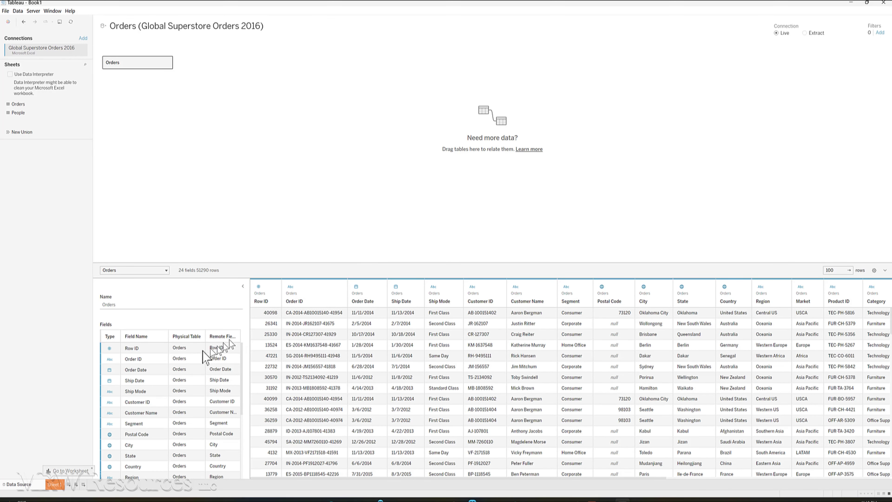
# Open the first worksheet and rename it "Sales Forecast"
pyautogui.click(55, 485)
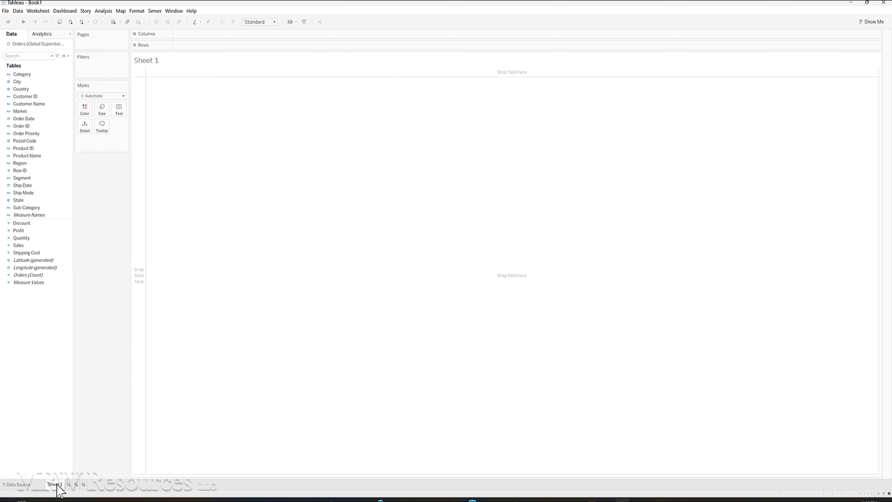
pyautogui.doubleClick(56, 484)
pyautogui.write('Sales Forecast')
pyautogui.press('Return')
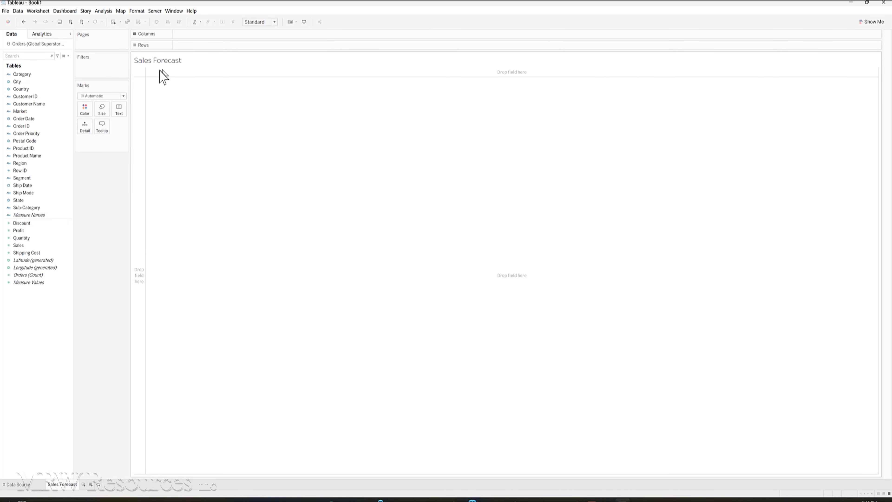
# Build a line chart with Sales on rows and Ship Date on columns
pyautogui.click(5, 215)
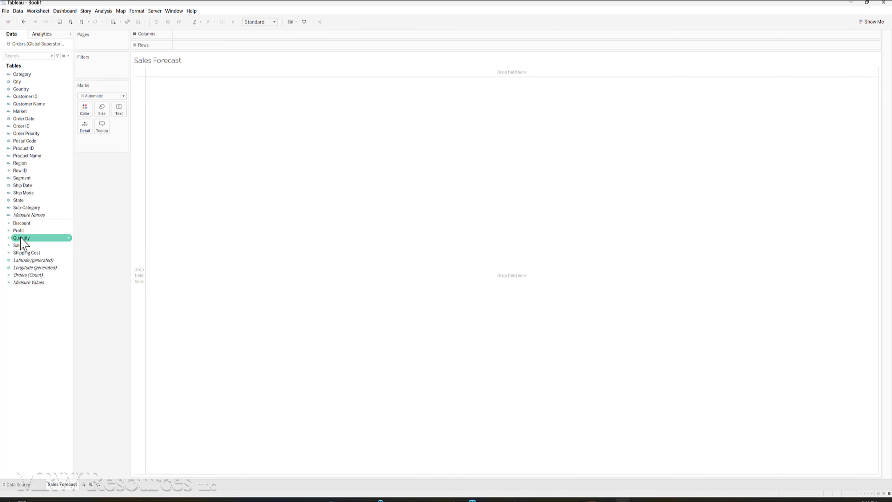
pyautogui.moveTo(19, 250); pyautogui.dragTo(193, 45)
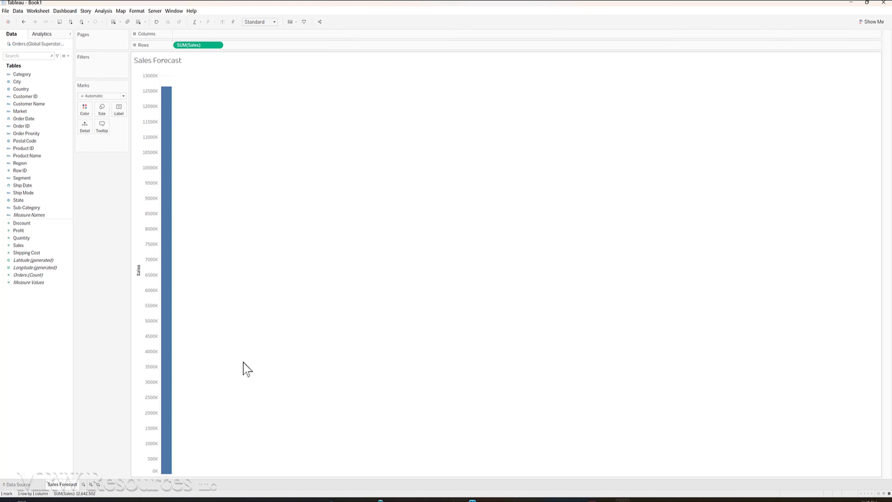
pyautogui.moveTo(63, 245); pyautogui.dragTo(201, 34)
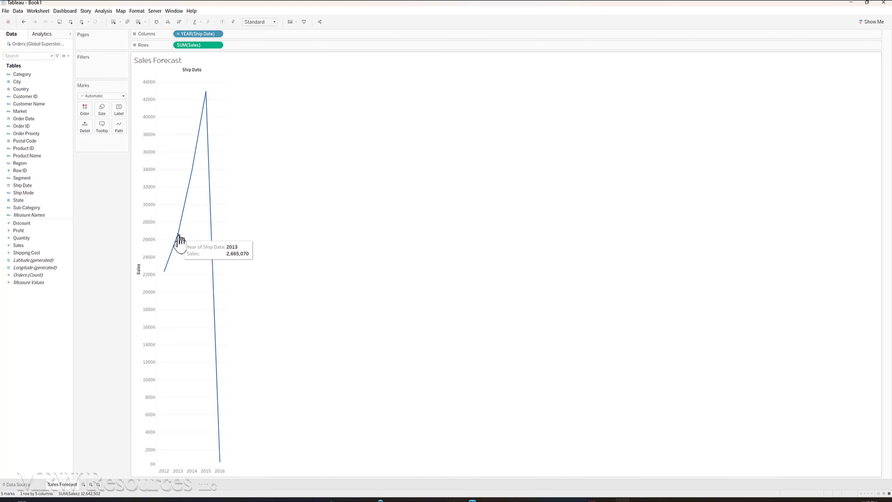
# Change the Ship Date field on columns to continuous months so sales are plotted by month and year
pyautogui.moveTo(190, 185)
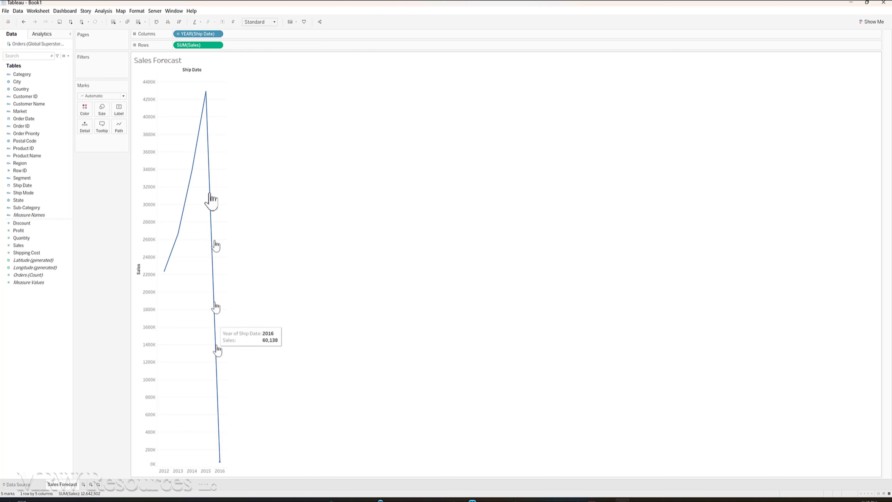
pyautogui.click(217, 34)
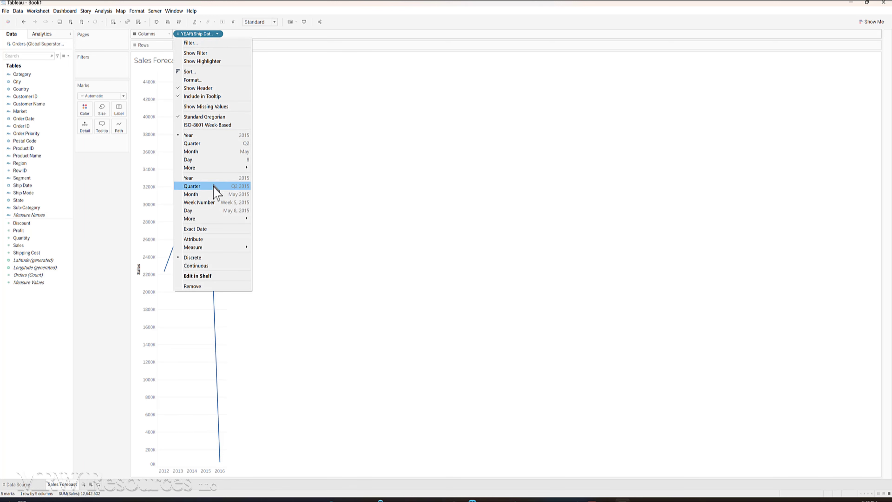
pyautogui.click(213, 197)
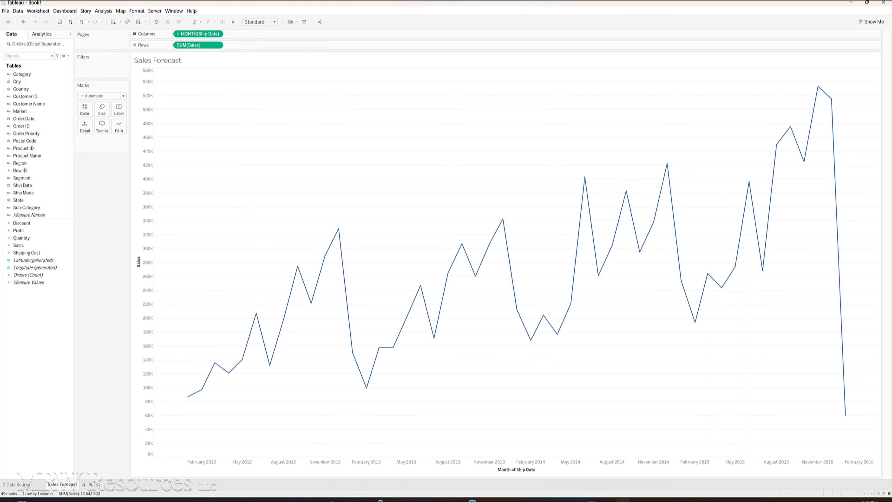
# Add a Forecast model to the monthly sales line chart
pyautogui.moveTo(791, 135)
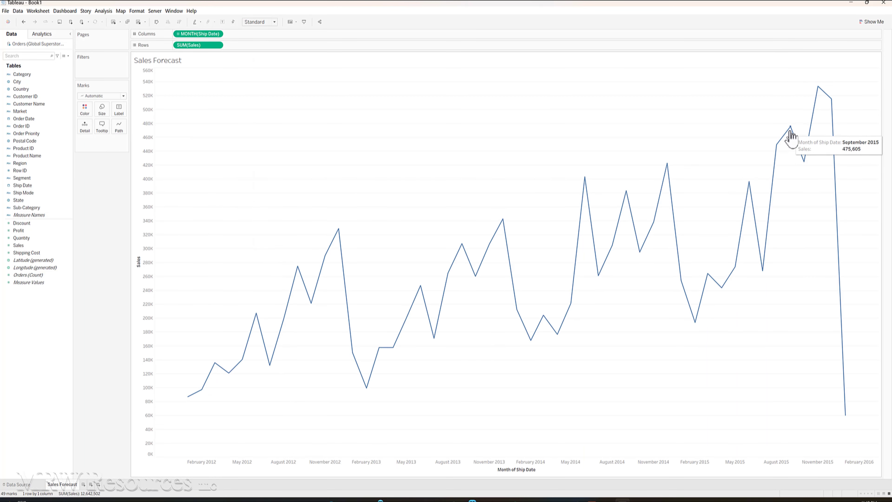
pyautogui.moveTo(818, 91)
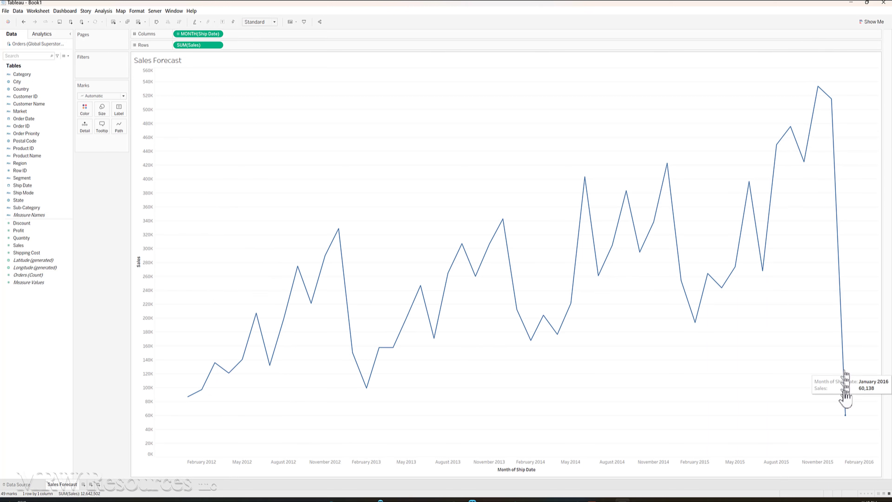
pyautogui.moveTo(846, 418)
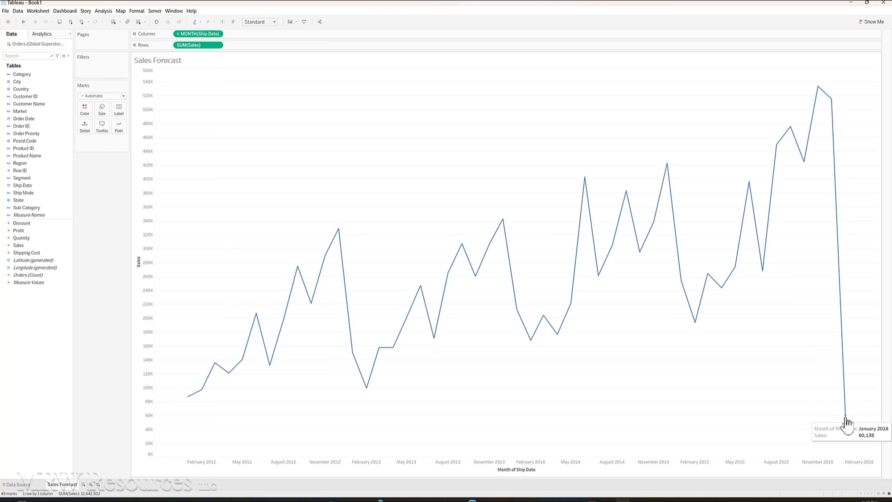
pyautogui.moveTo(481, 253)
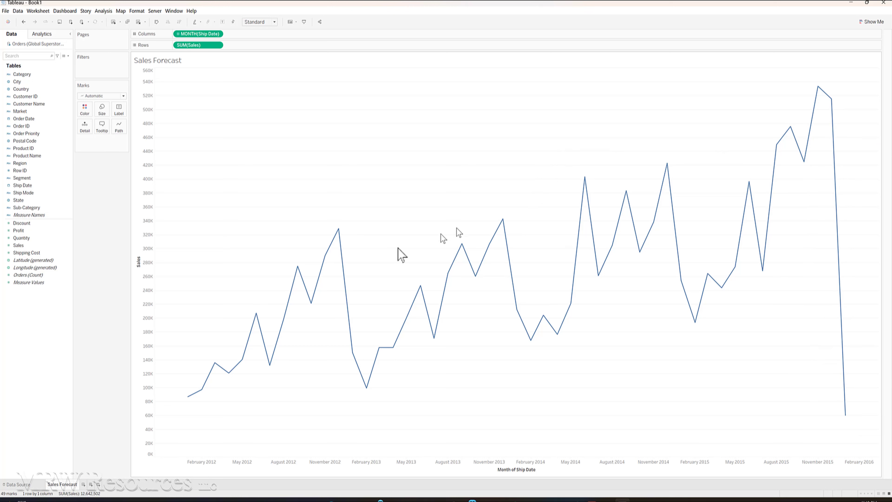
pyautogui.moveTo(325, 261)
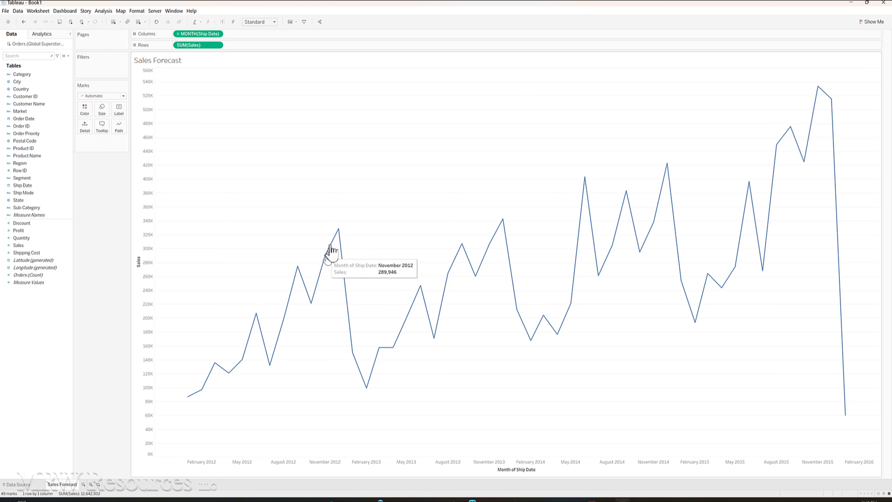
pyautogui.moveTo(338, 229)
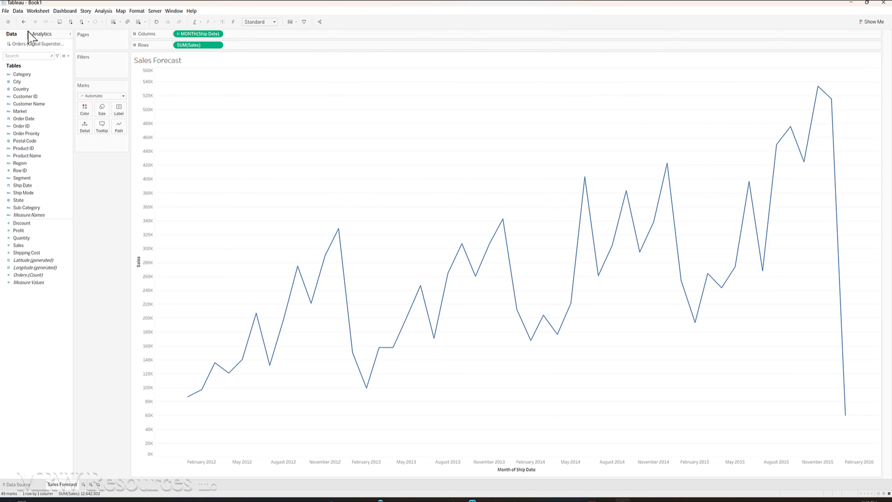
pyautogui.click(40, 34)
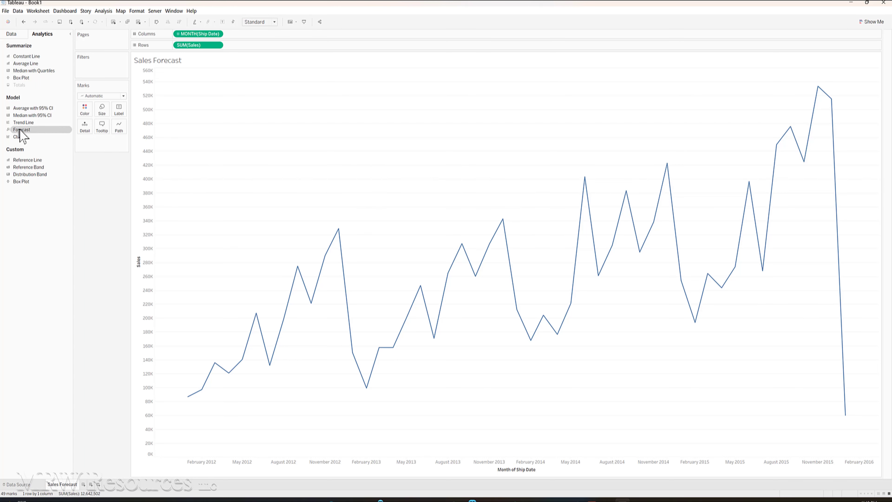
pyautogui.moveTo(21, 130)
pyautogui.mouseDown()
pyautogui.moveTo(245, 126)
pyautogui.moveTo(179, 87)
pyautogui.mouseUp()
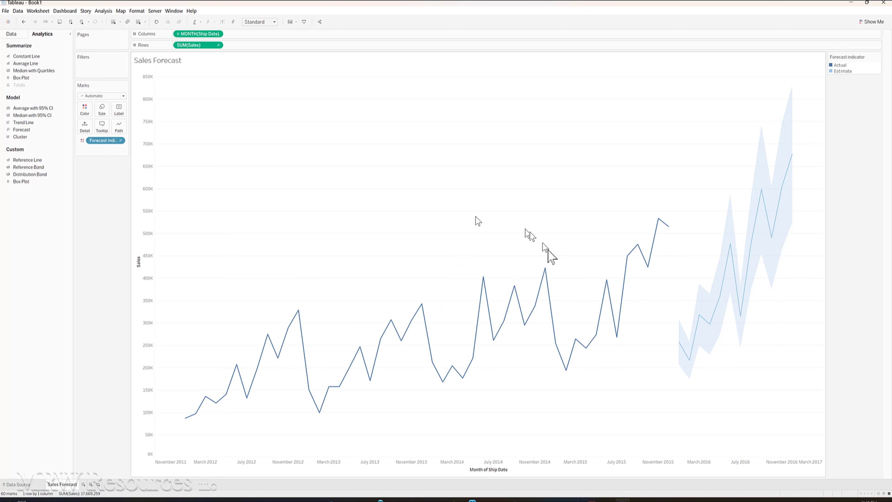
# Split the sales forecast into separate rows by Category and color the lines by Category
pyautogui.moveTo(680, 350)
pyautogui.moveTo(709, 325)
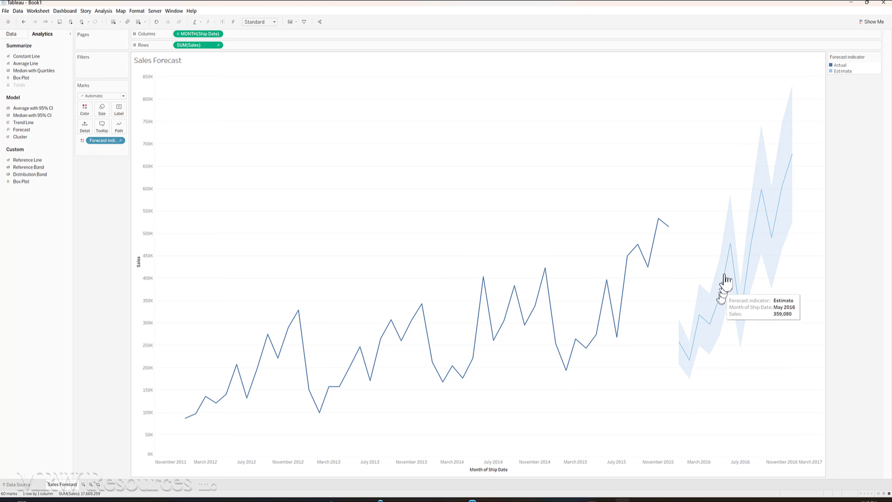
pyautogui.moveTo(729, 248)
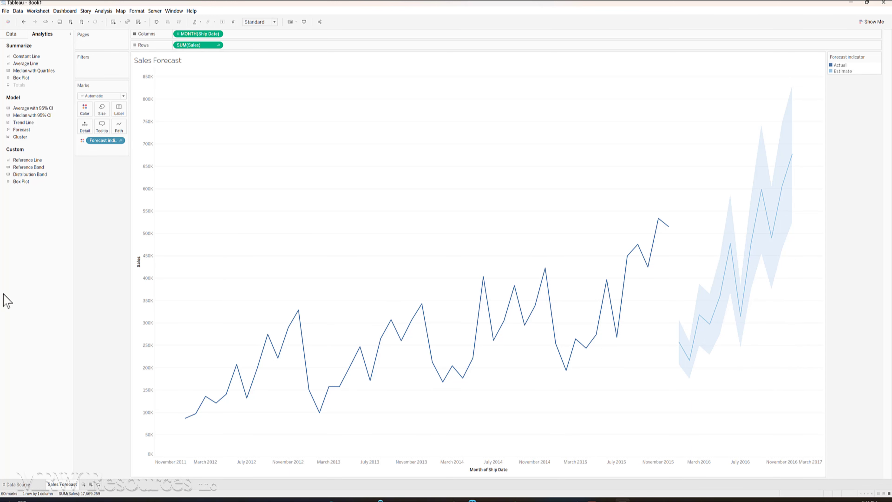
pyautogui.click(11, 33)
pyautogui.click(21, 74)
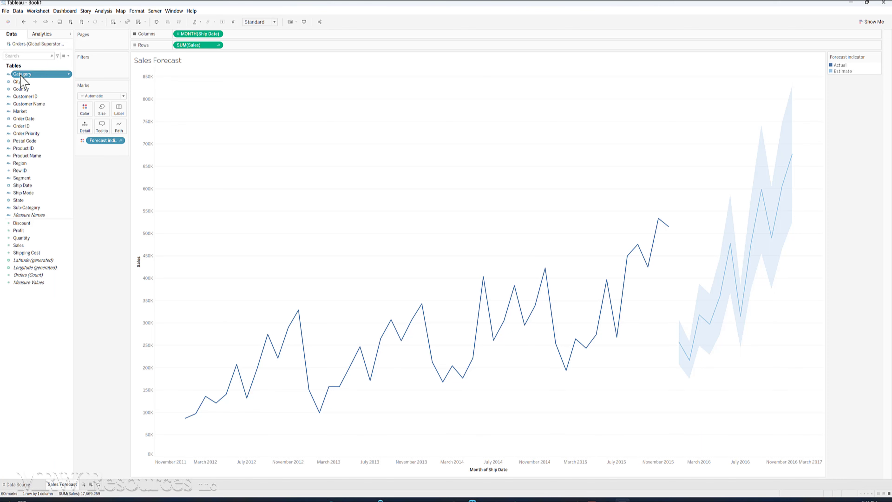
pyautogui.moveTo(20, 76); pyautogui.dragTo(244, 50)
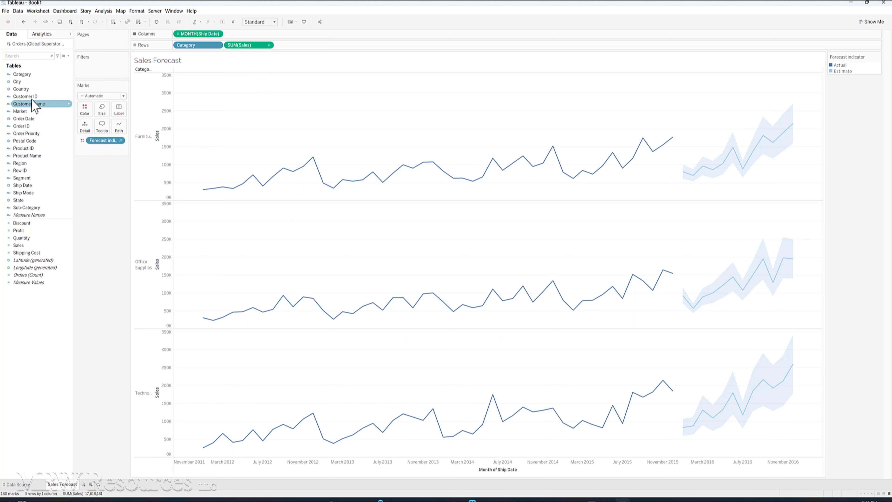
pyautogui.moveTo(23, 79); pyautogui.dragTo(85, 110)
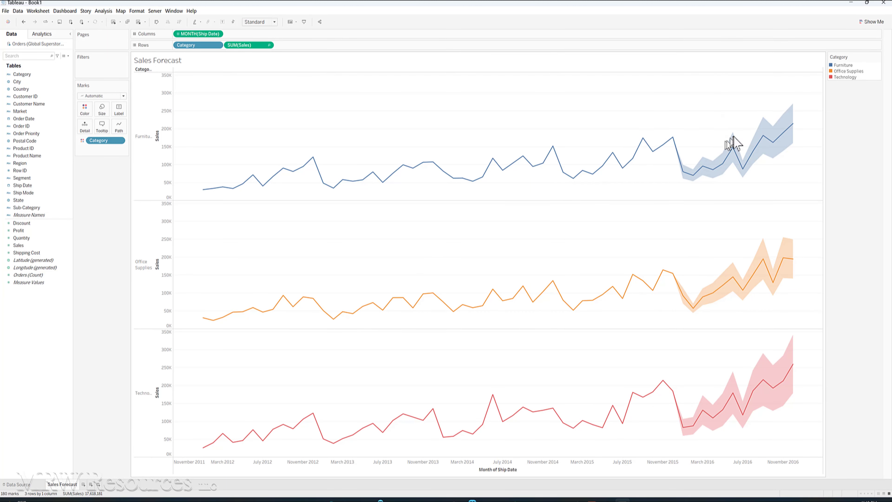
# Open the forecast options for the category sales chart
pyautogui.rightClick(760, 128)
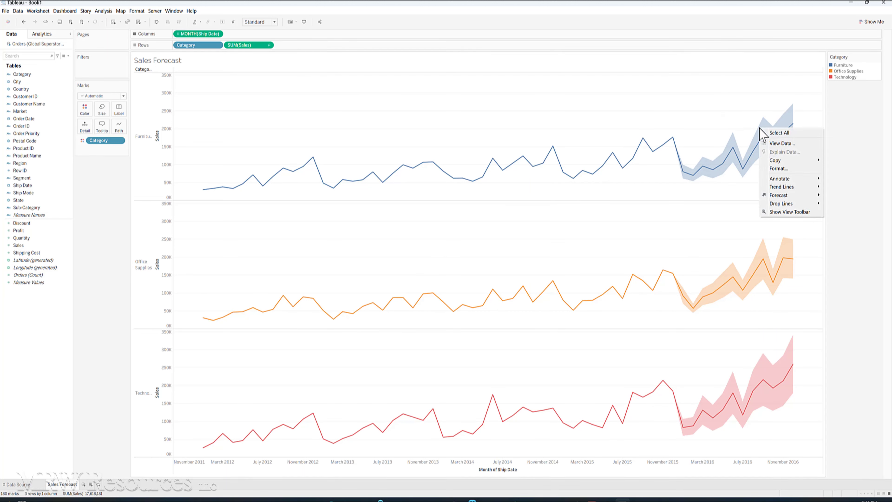
pyautogui.moveTo(787, 197)
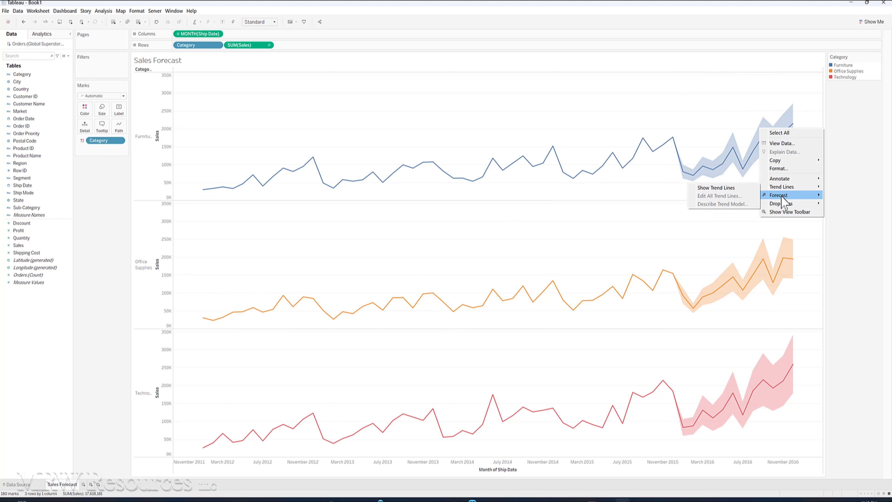
pyautogui.click(841, 206)
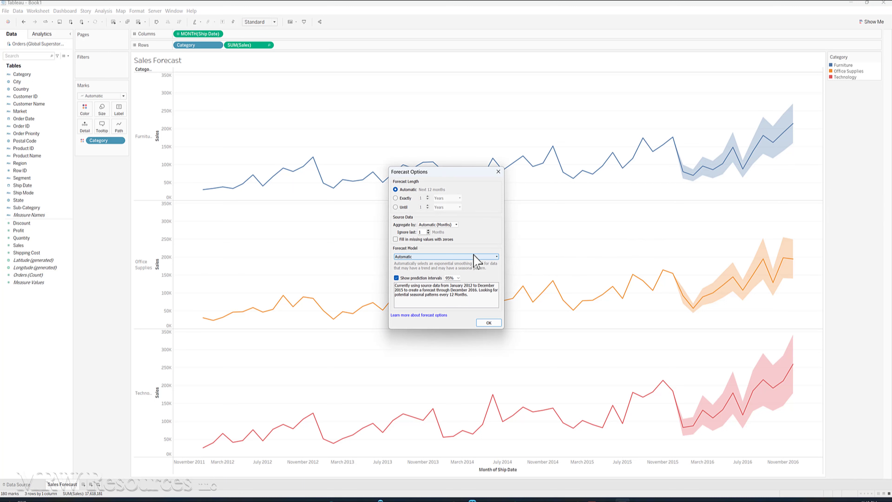
# Set the forecast length to exactly 6 months
pyautogui.click(395, 198)
pyautogui.click(445, 198)
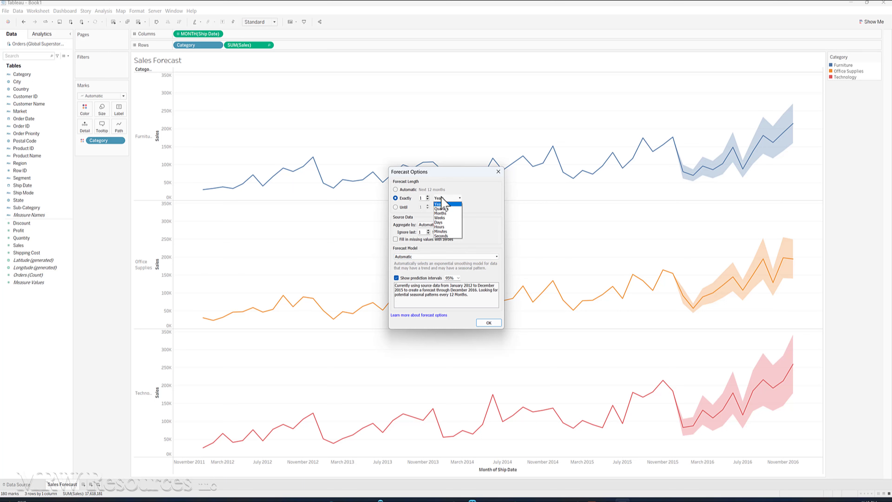
pyautogui.click(439, 213)
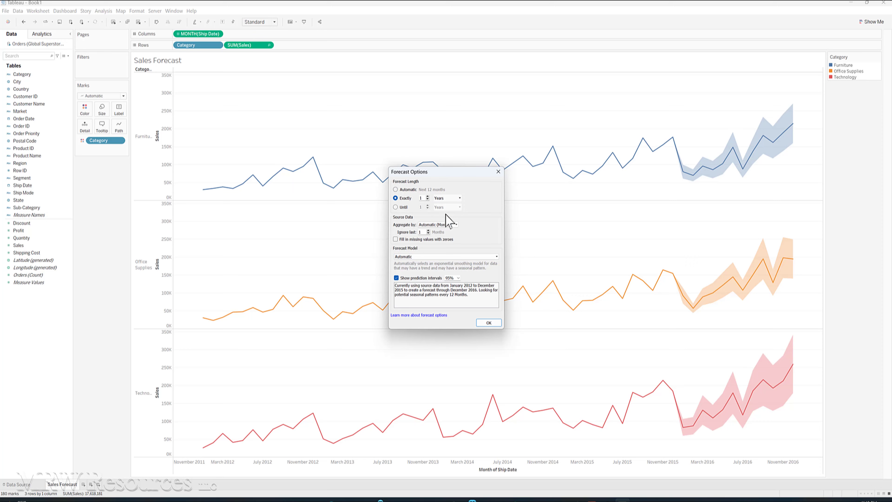
pyautogui.click(428, 197)
pyautogui.click(427, 196)
pyautogui.click(427, 196)
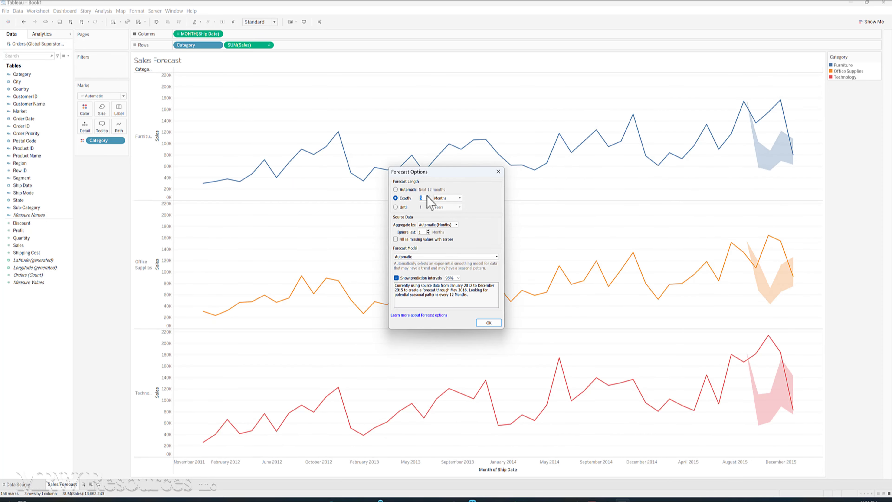
pyautogui.click(427, 196)
pyautogui.click(427, 196)
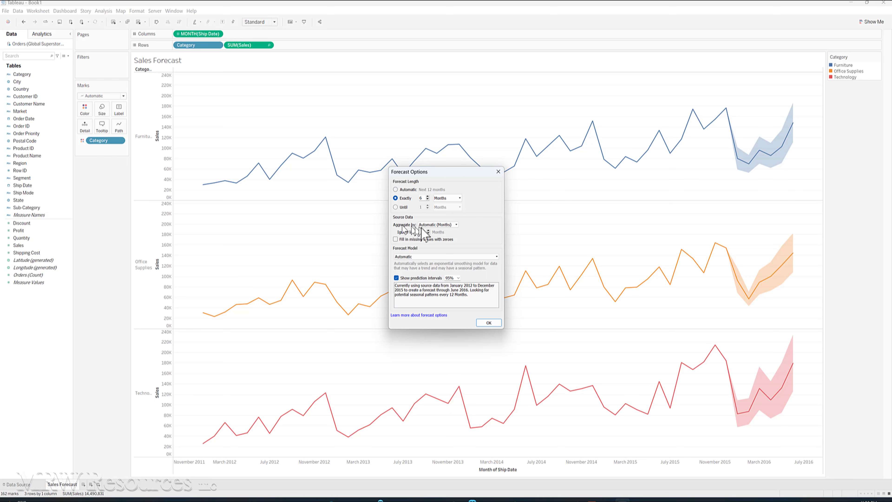
# View the source data aggregation choices without changing them and return the forecast length to Automatic
pyautogui.click(435, 225)
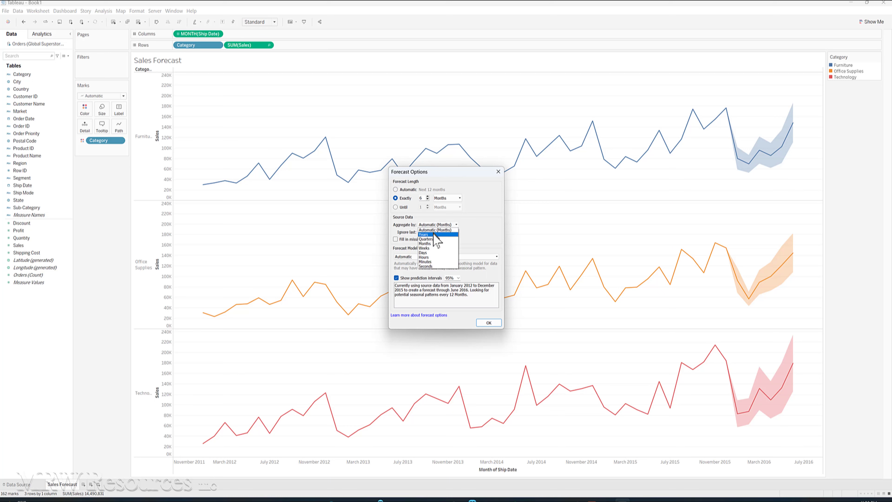
pyautogui.click(480, 223)
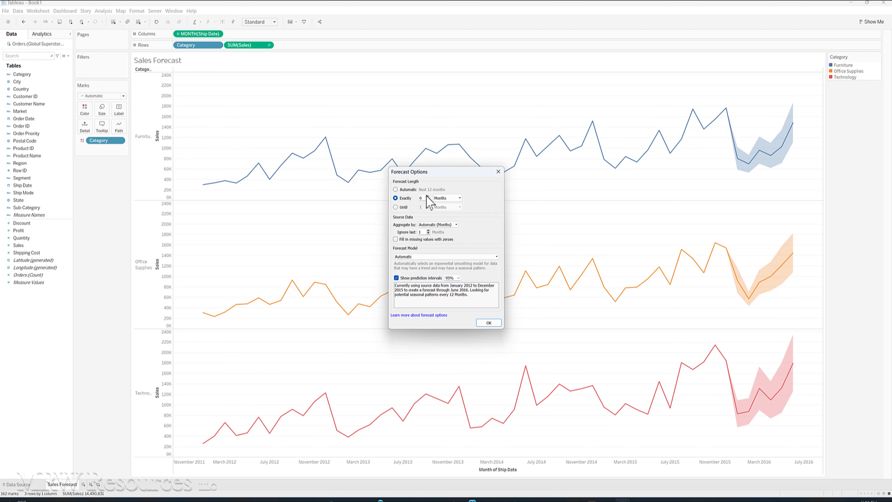
pyautogui.click(396, 189)
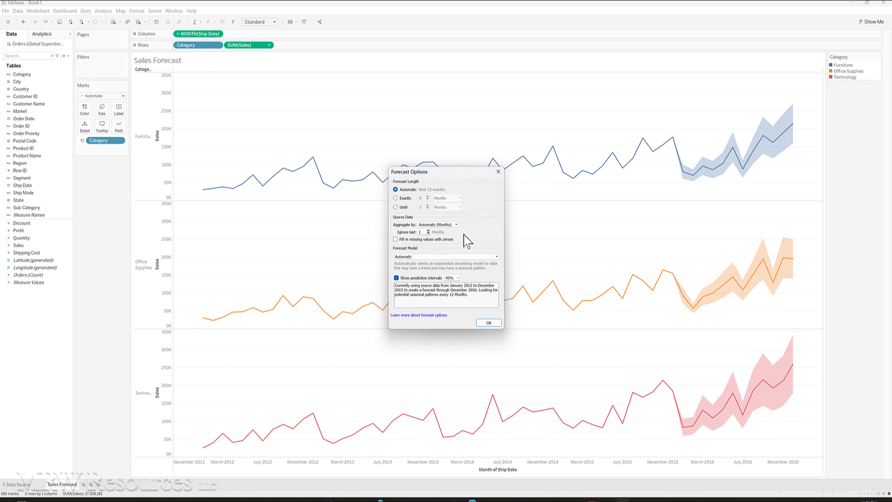
# Set the forecast to ignore the last 2 months of source data
pyautogui.click(428, 230)
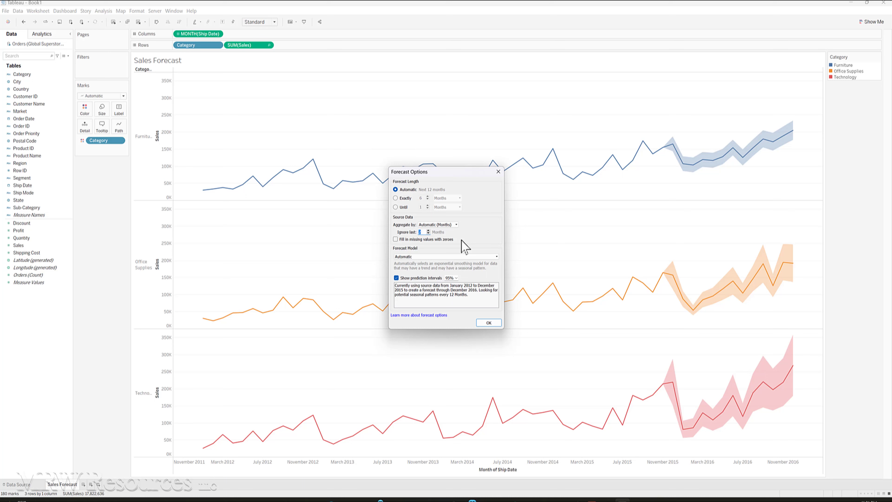
# Try the Automatic without seasonality forecast model, view the Custom model's trend and season choices, and return the model to Automatic
pyautogui.click(451, 257)
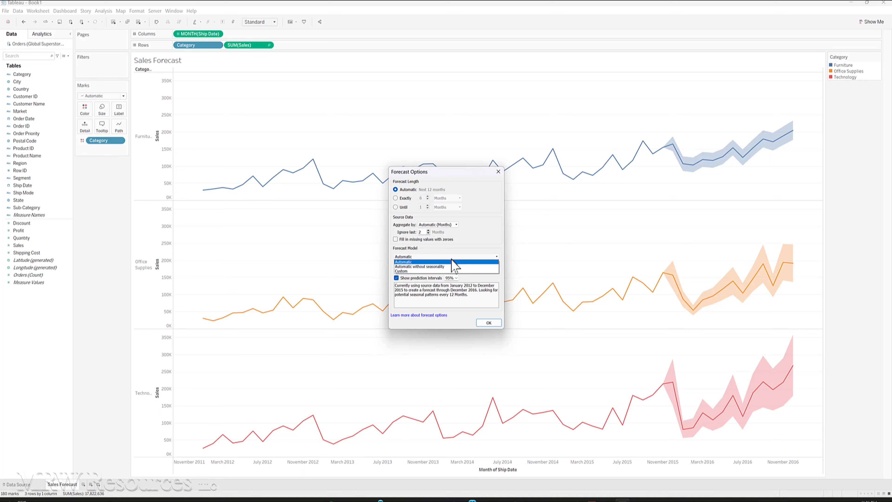
pyautogui.click(442, 266)
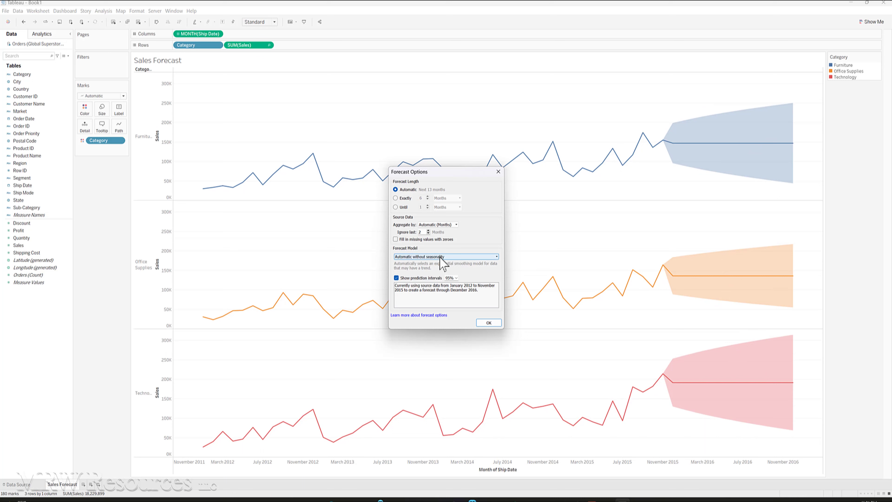
pyautogui.click(441, 257)
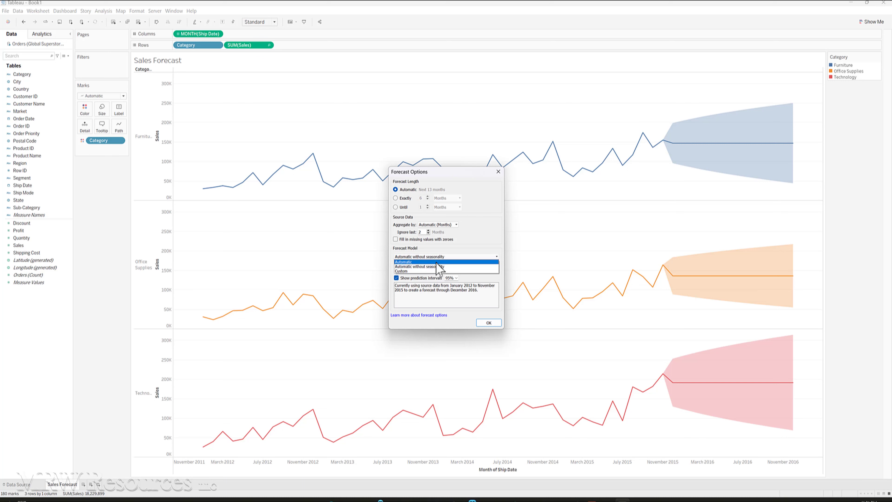
pyautogui.click(404, 271)
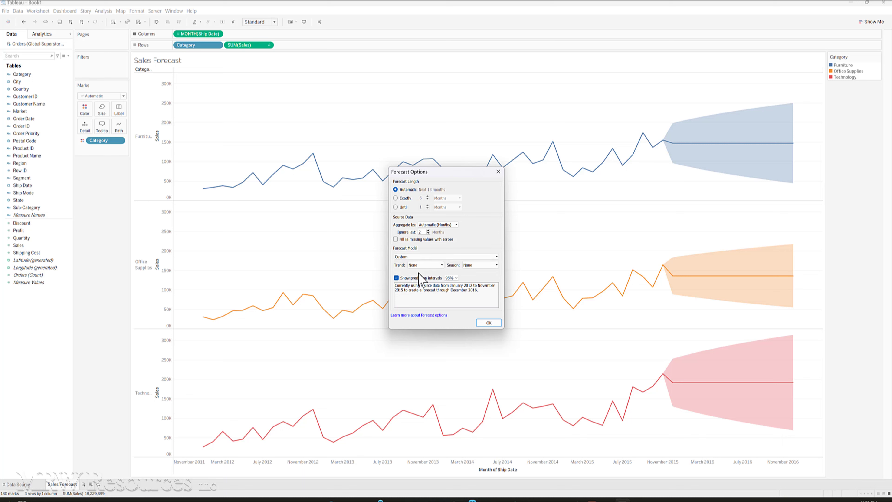
pyautogui.click(424, 266)
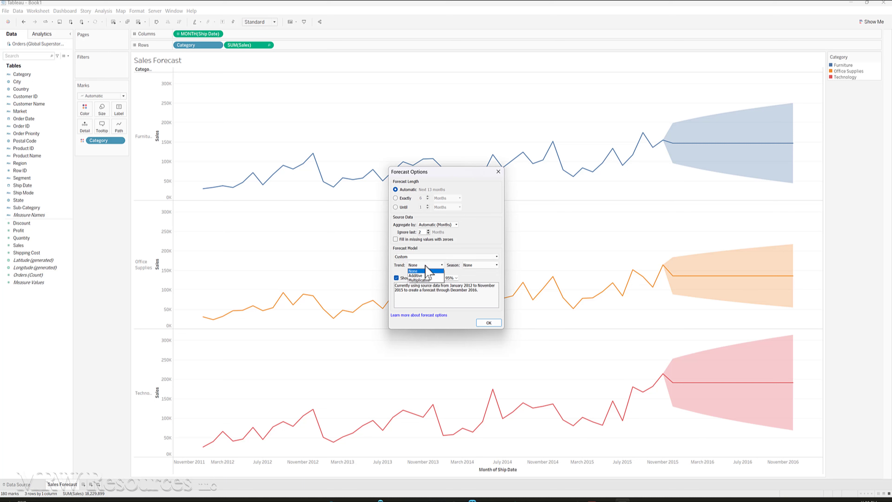
pyautogui.click(473, 265)
pyautogui.click(450, 266)
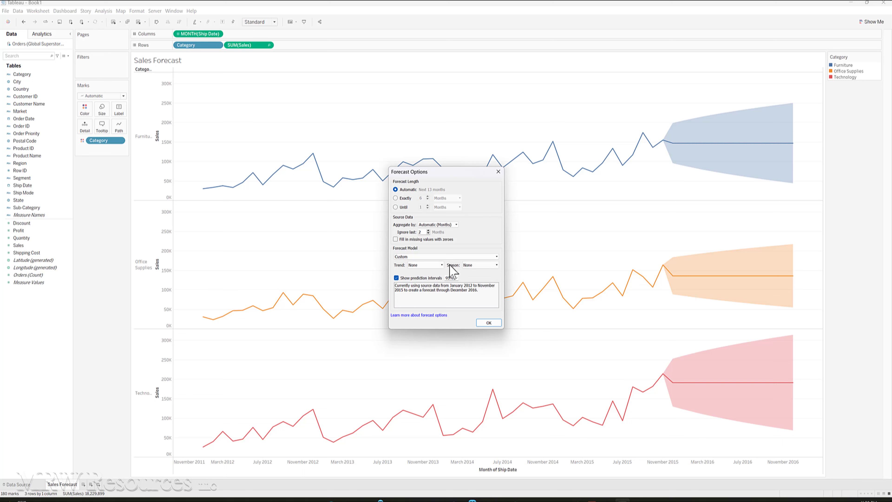
pyautogui.click(411, 257)
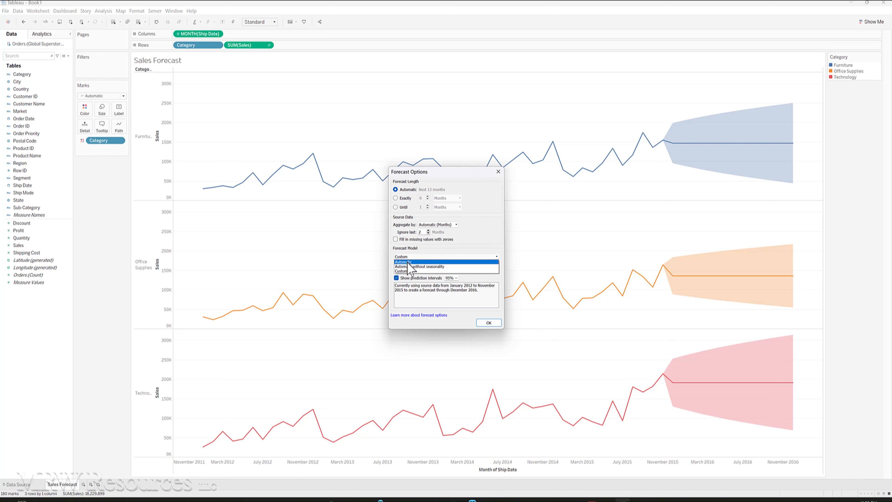
pyautogui.click(409, 262)
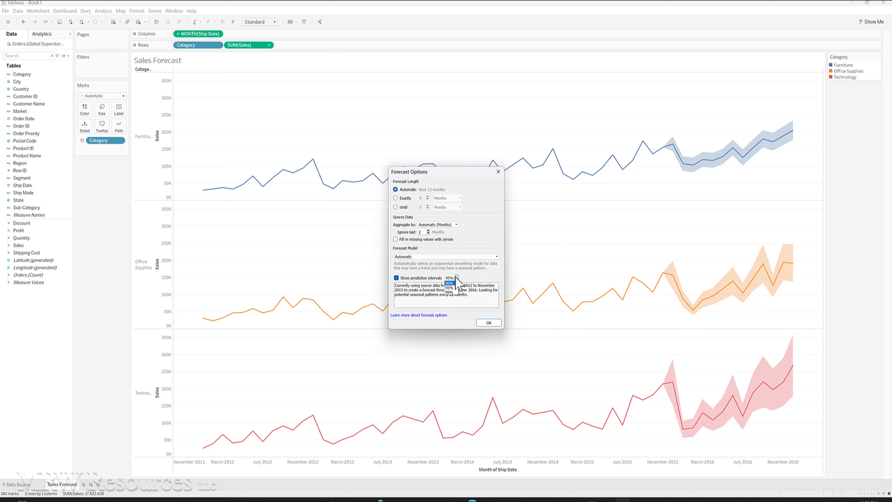
# Try 90% and 99% prediction intervals for the category sales forecast
pyautogui.click(456, 278)
pyautogui.click(451, 283)
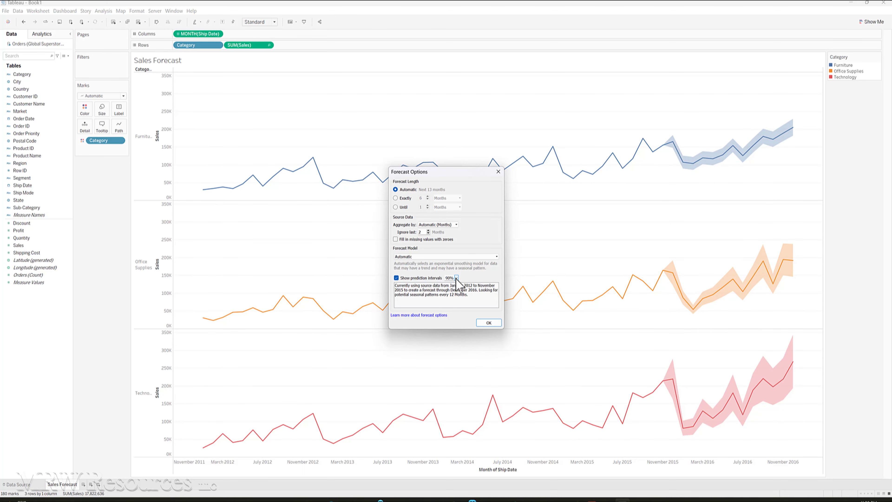
pyautogui.click(456, 278)
pyautogui.click(450, 292)
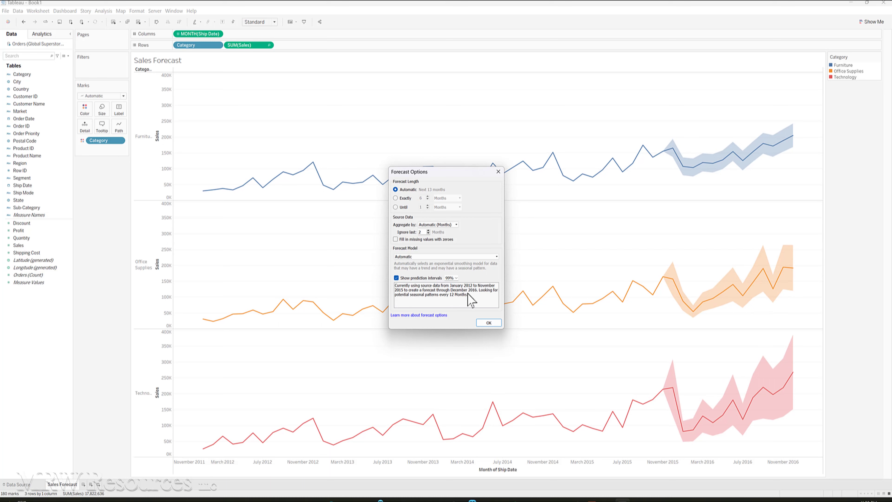
# Reopen the chart's forecast options and set the prediction intervals to 90%
pyautogui.rightClick(742, 169)
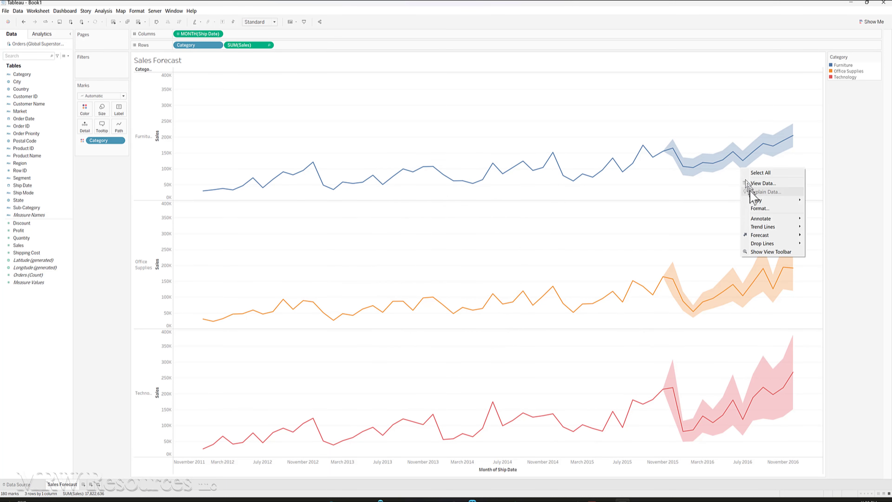
pyautogui.moveTo(761, 235)
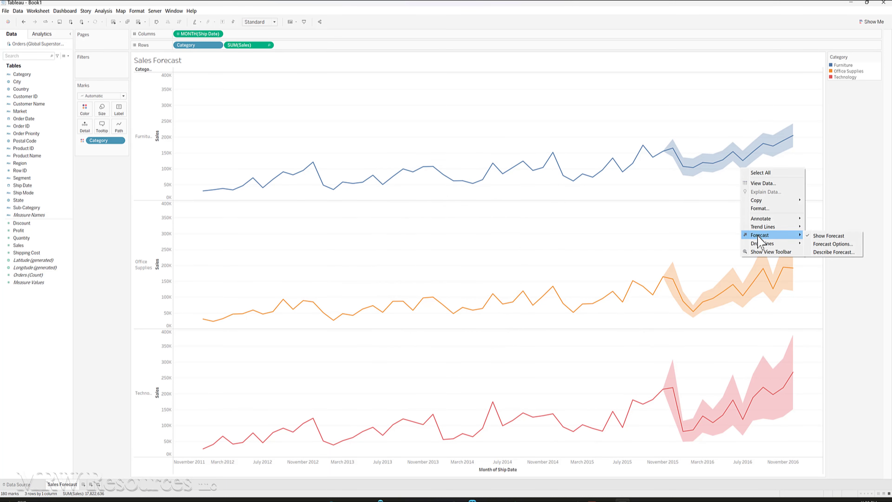
pyautogui.click(820, 244)
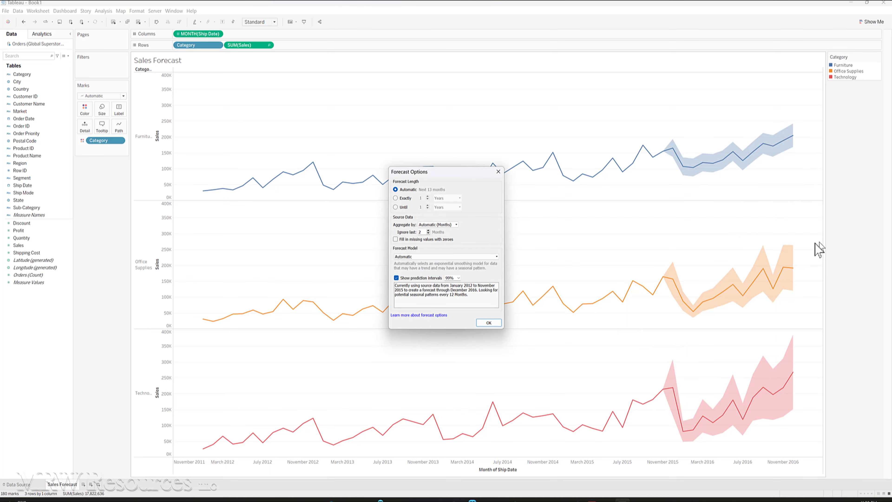
pyautogui.click(458, 278)
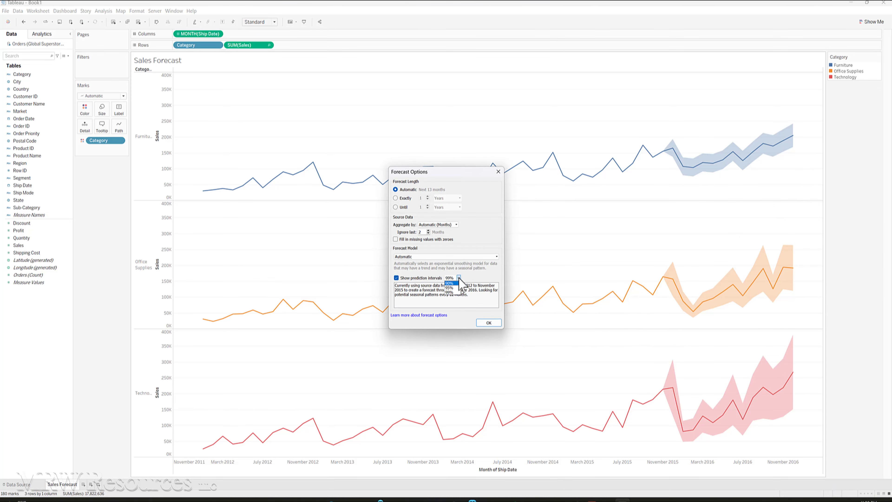
pyautogui.click(450, 283)
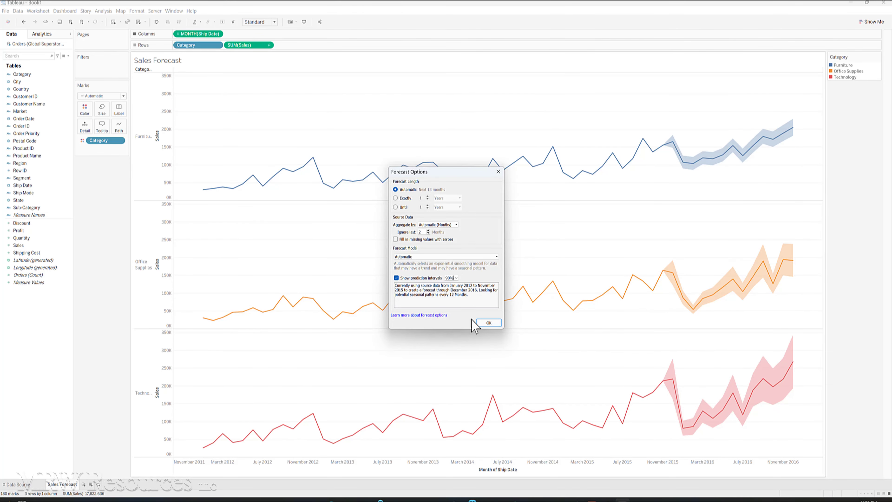
pyautogui.click(485, 324)
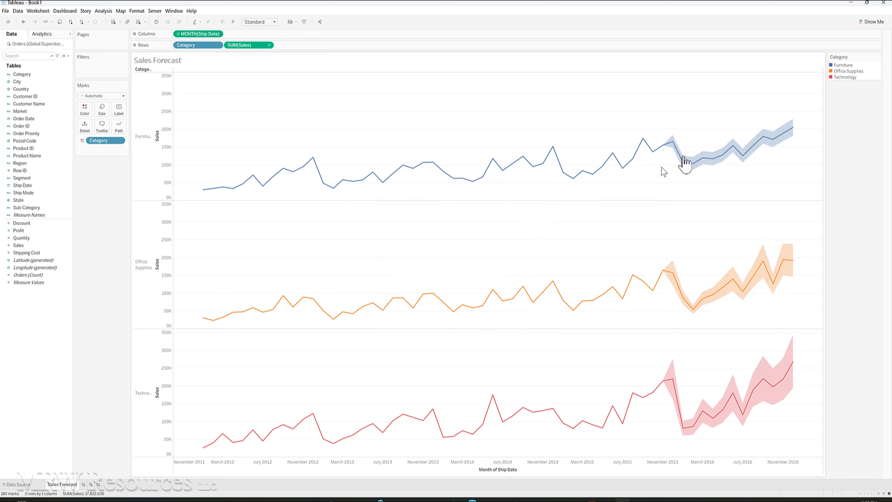
pyautogui.moveTo(687, 164)
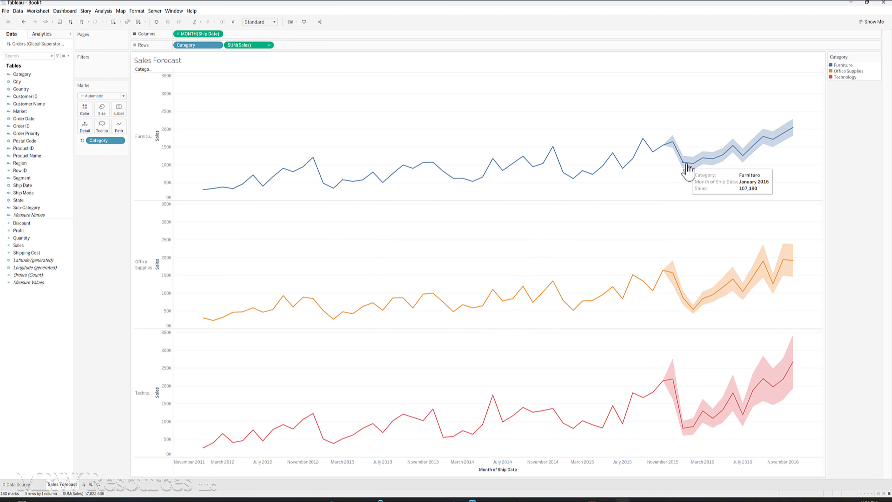